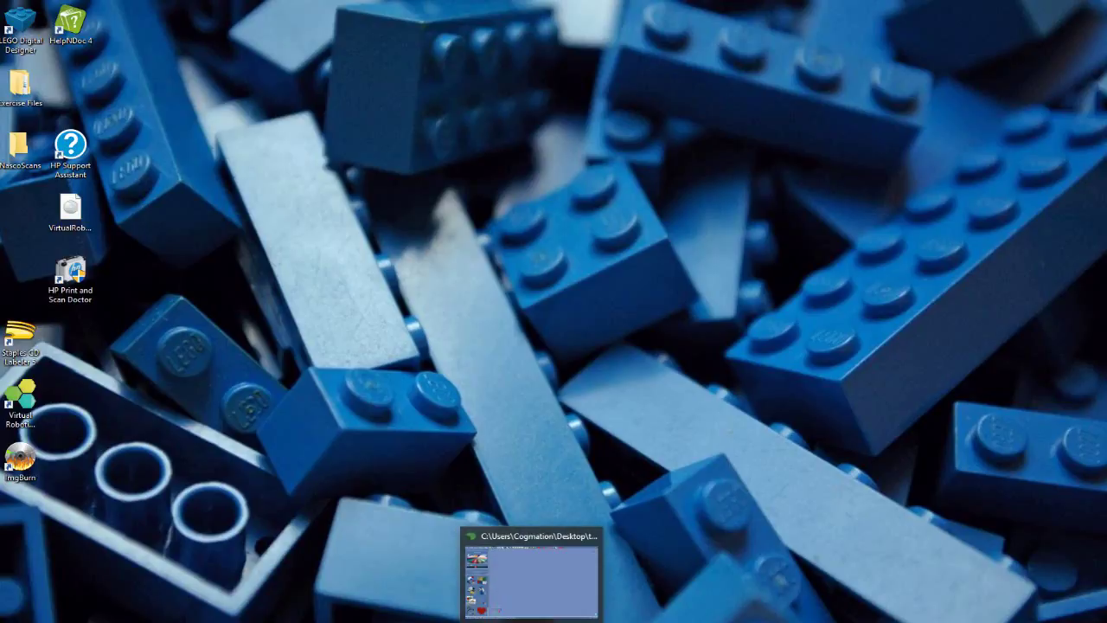
- Filter LDCad's inventory part bin by name '3708' to list the Technic Axle 12 parts
click(531, 573)
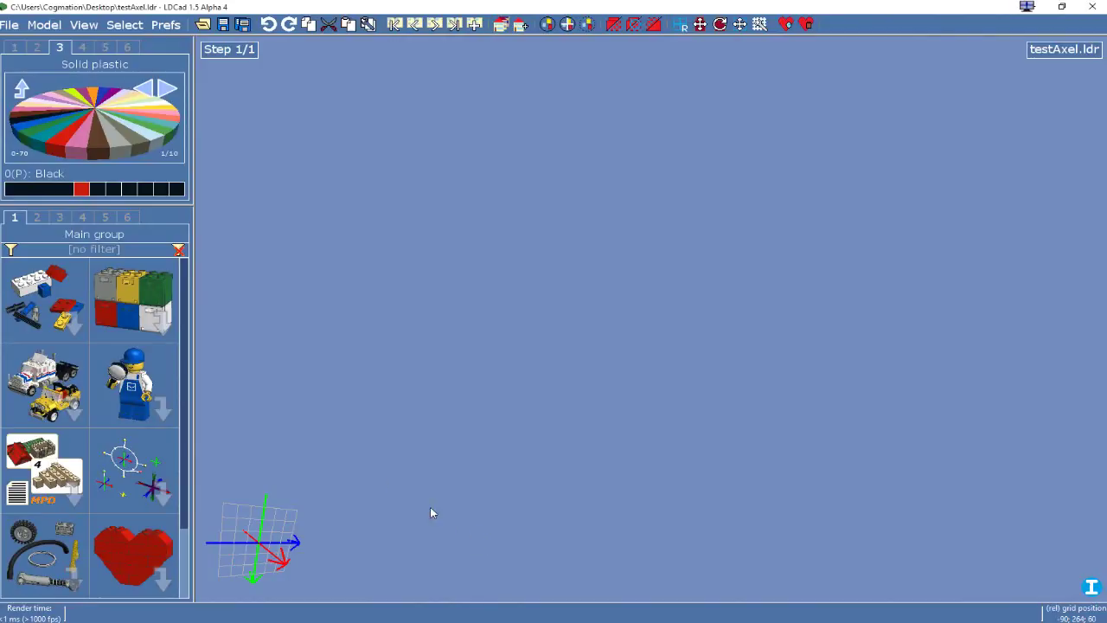
click(136, 394)
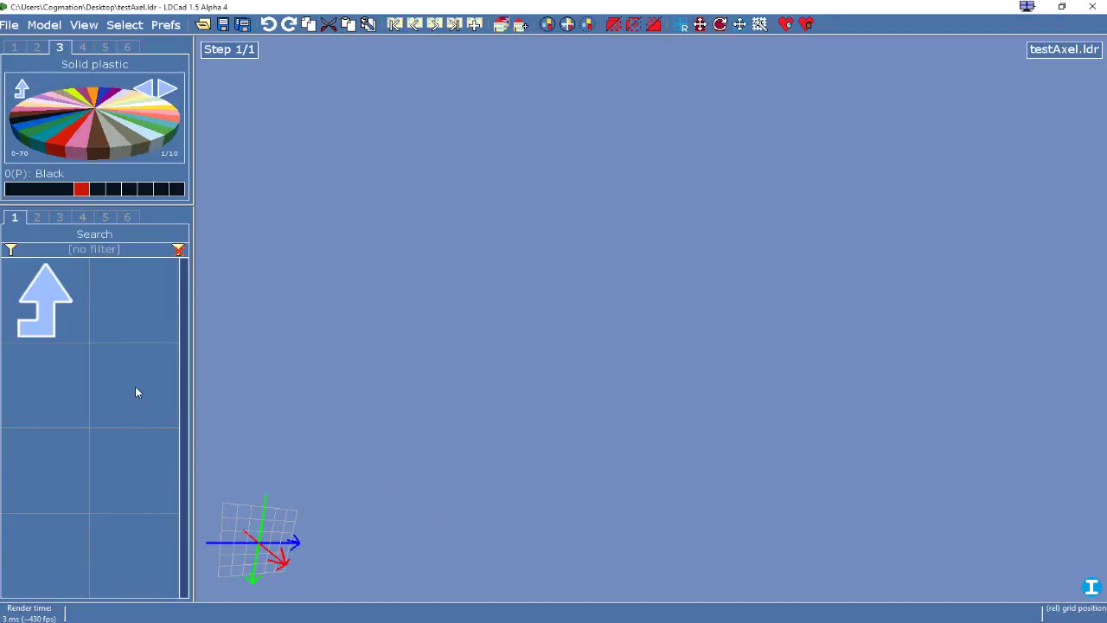
click(98, 252)
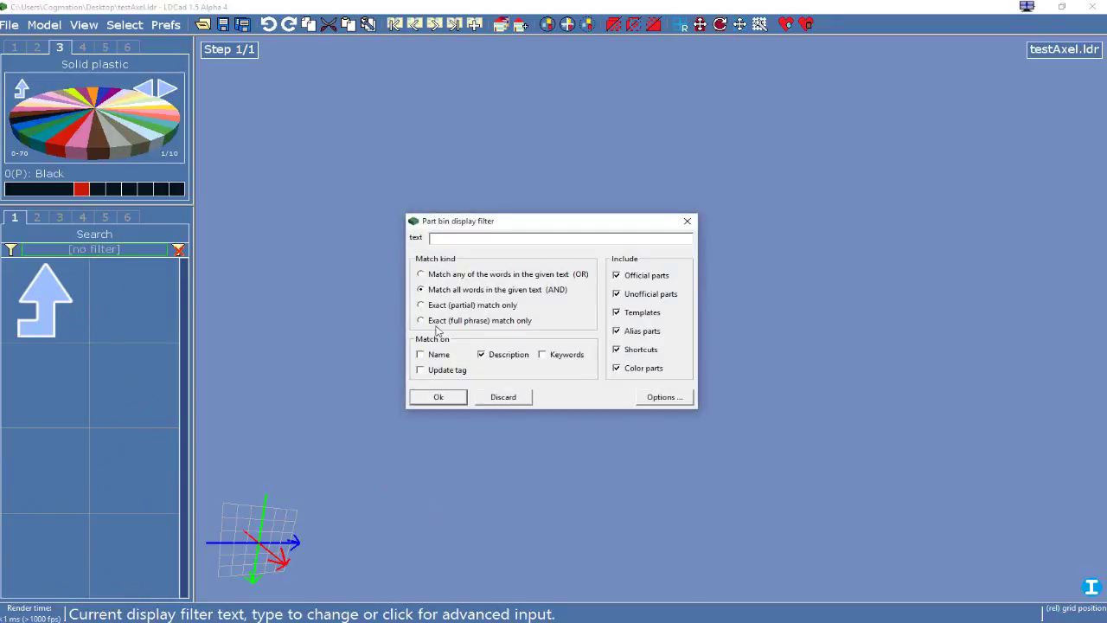
click(423, 354)
text(3708)
click(439, 397)
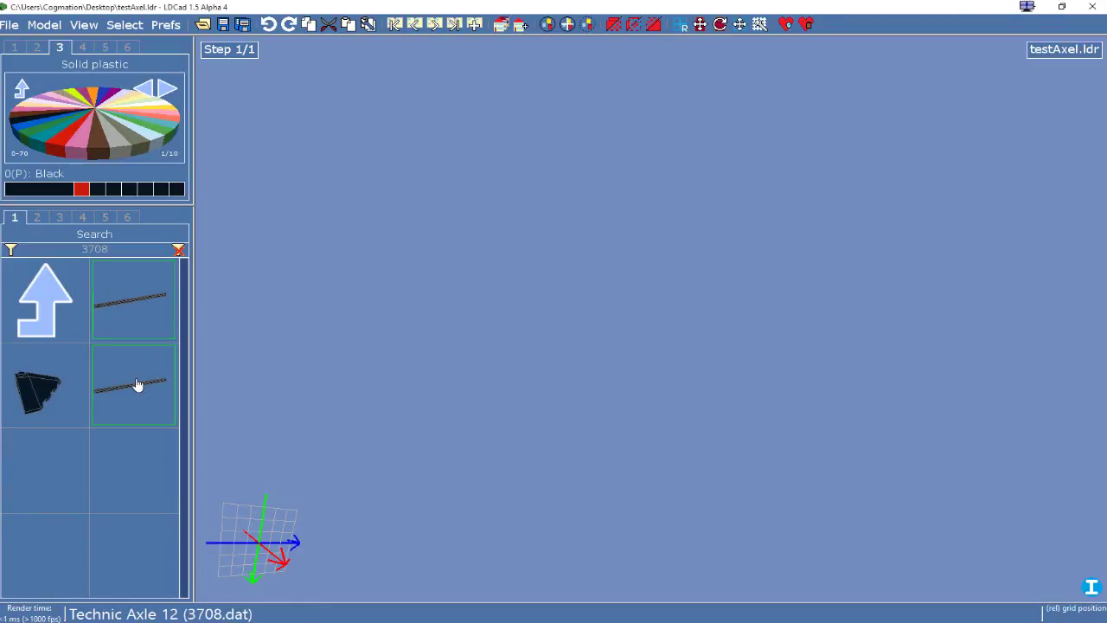
- Drop two 3708 Technic axles into the 3D view and save the model as Test.ldr
drag(136, 384, 567, 350)
drag(102, 298, 468, 420)
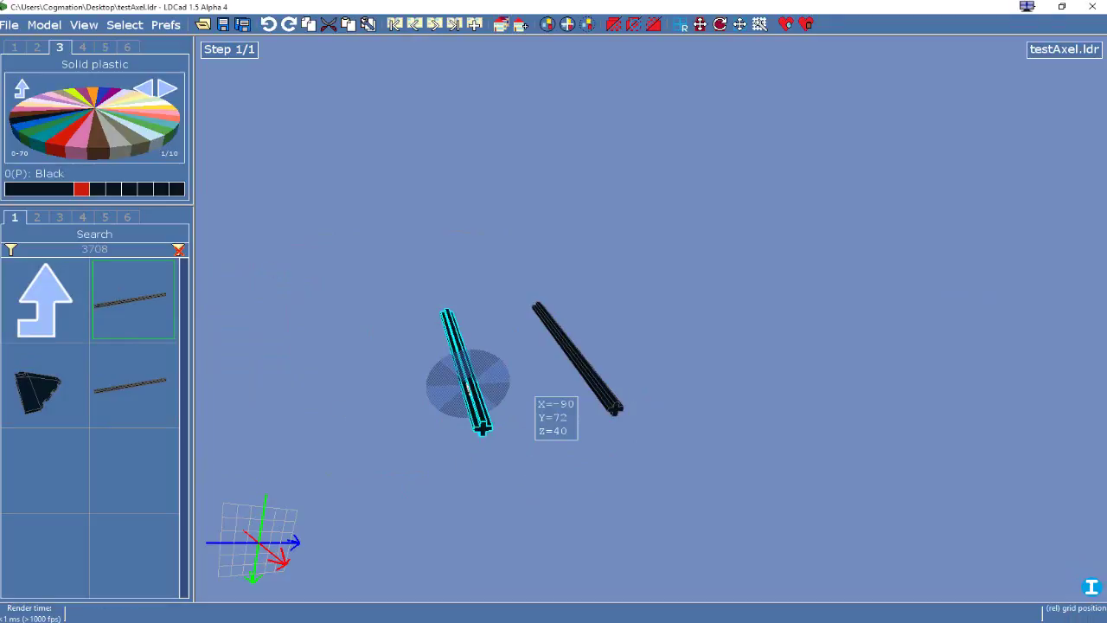
click(9, 25)
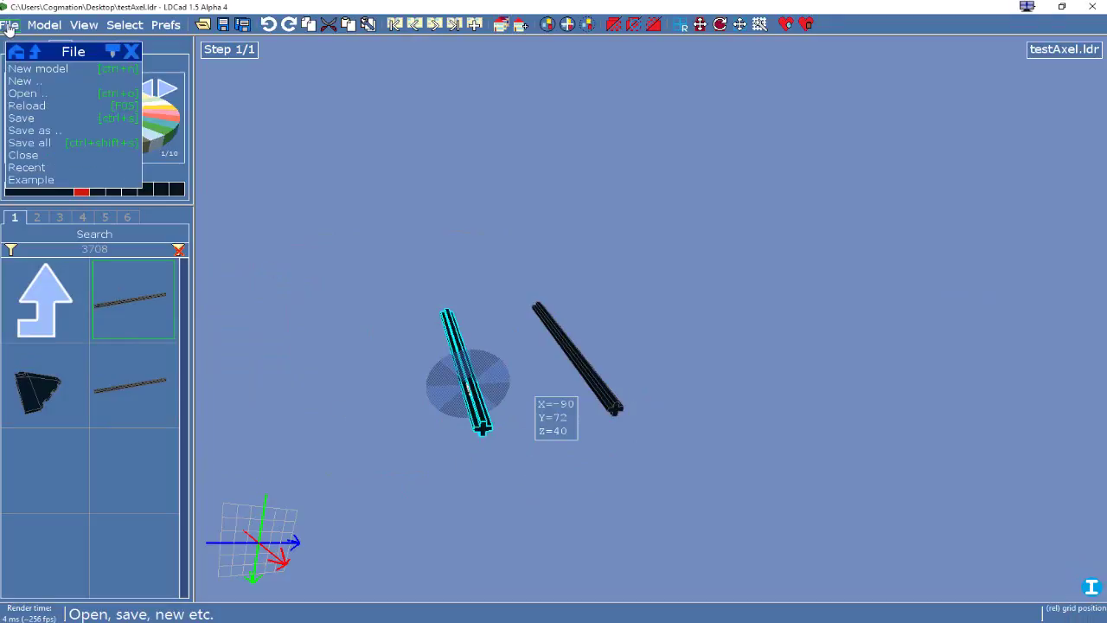
click(50, 130)
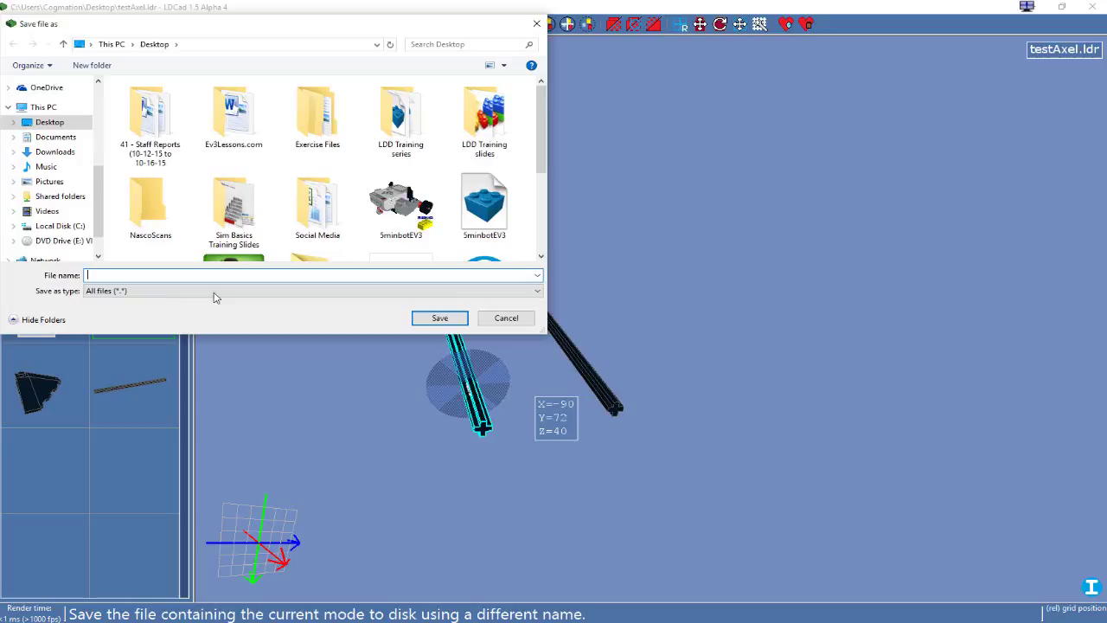
text(Test)
click(446, 318)
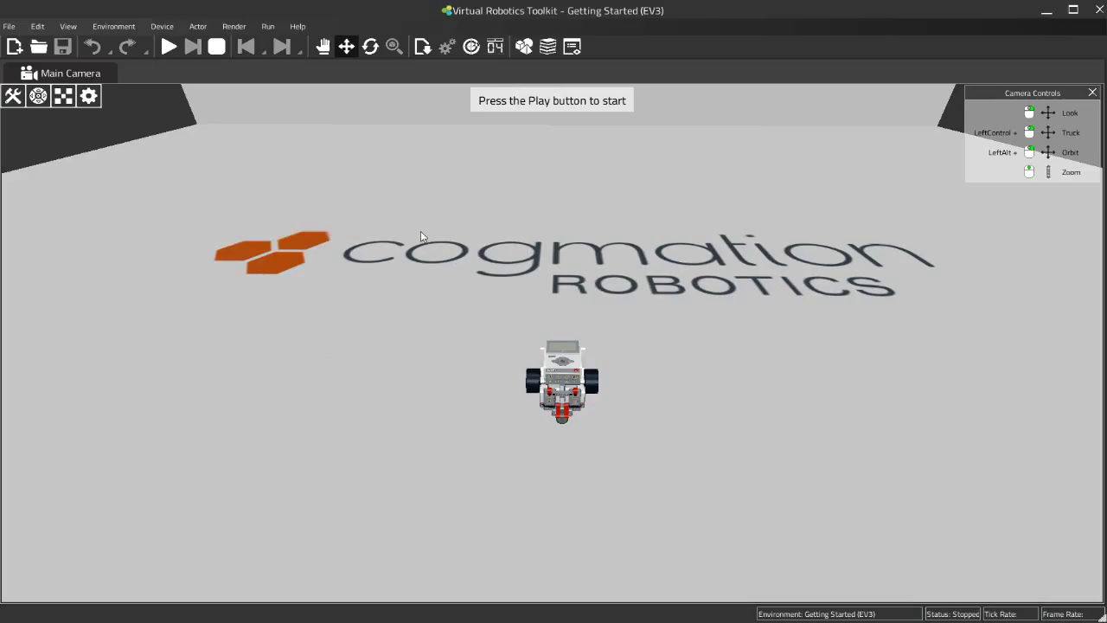
- Open the simulator's Preferences on the Path tab showing the LDraw library folder
click(10, 26)
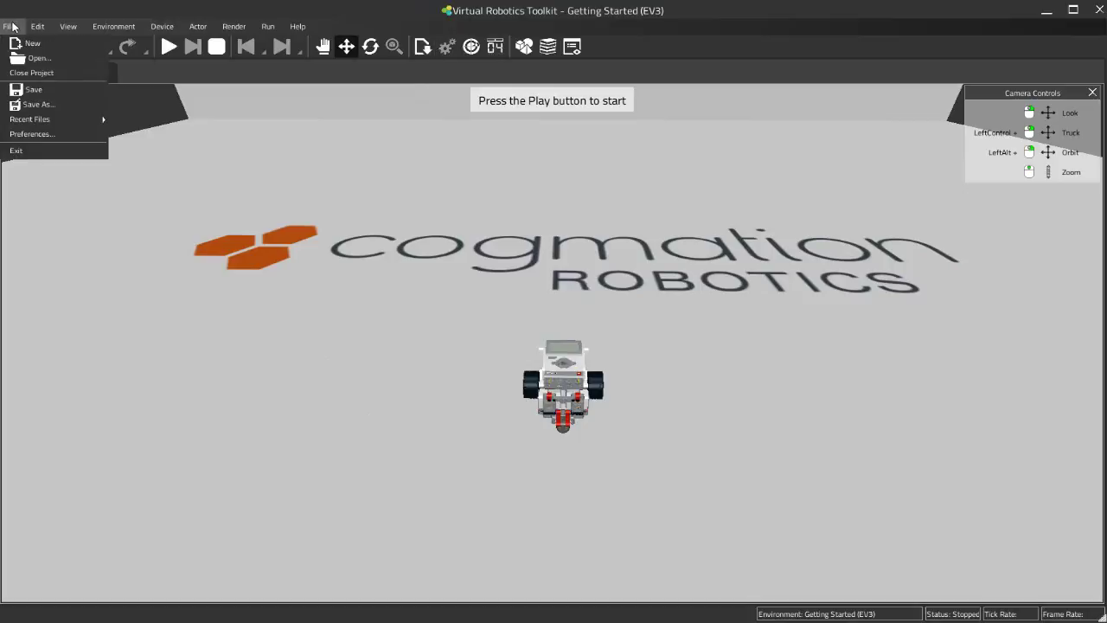
click(70, 137)
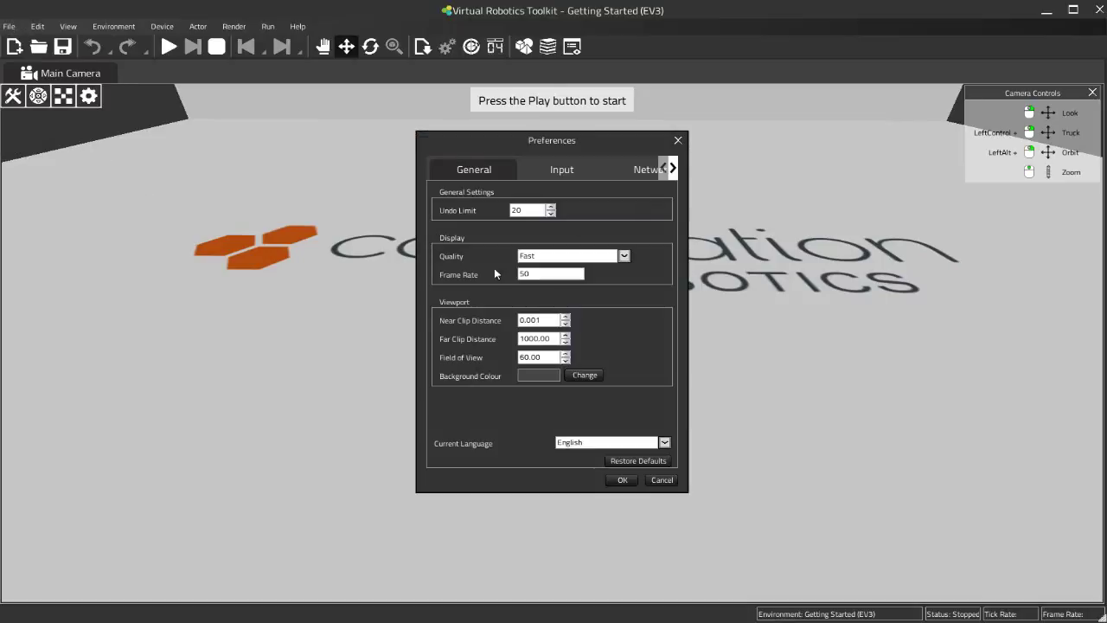
click(673, 169)
click(674, 170)
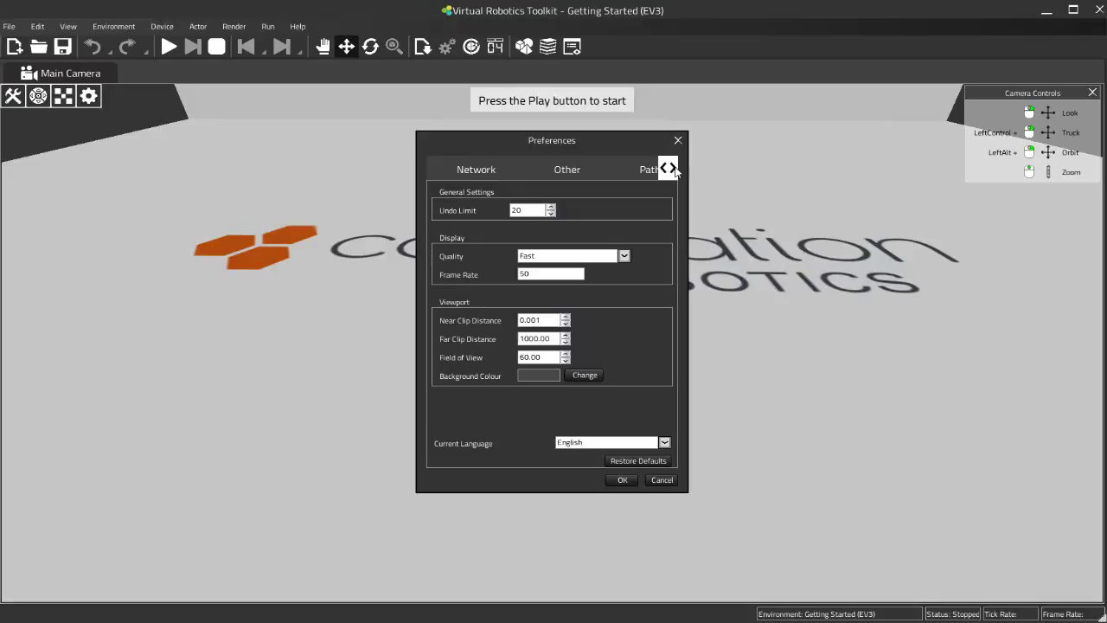
click(674, 170)
click(552, 170)
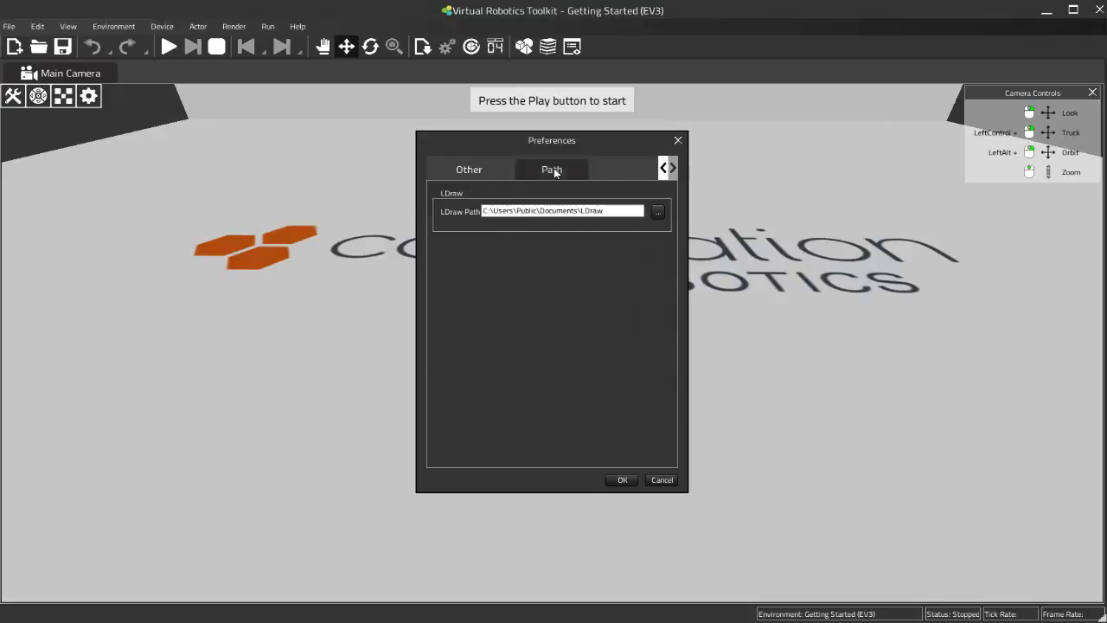
- Set the LDraw path to C:\Users\Public\Documents\LDraw and save the preferences
click(658, 215)
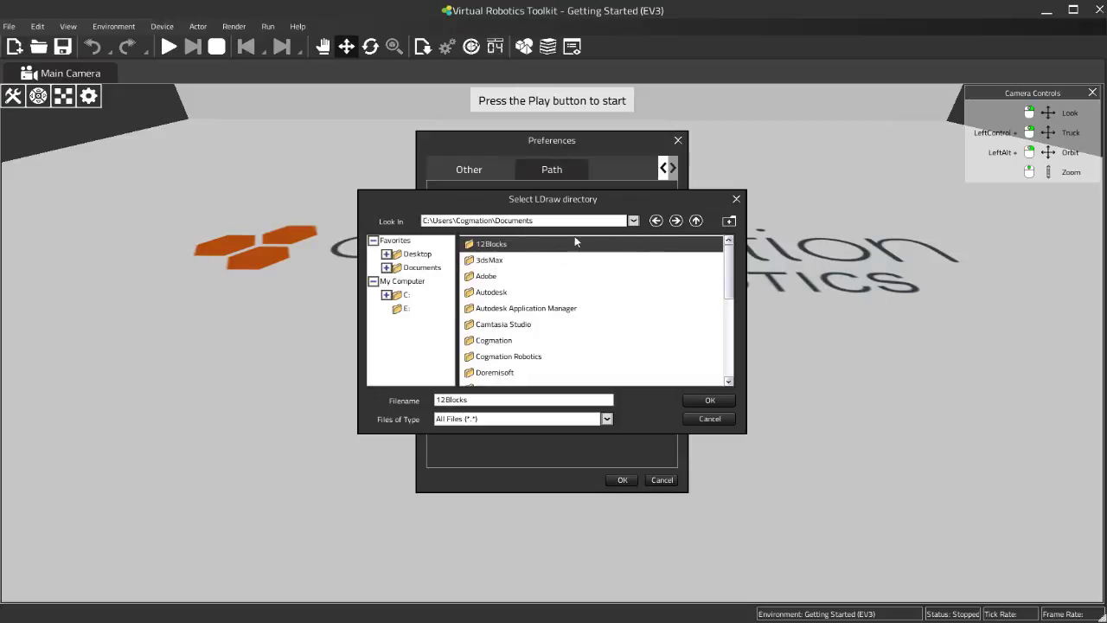
click(407, 294)
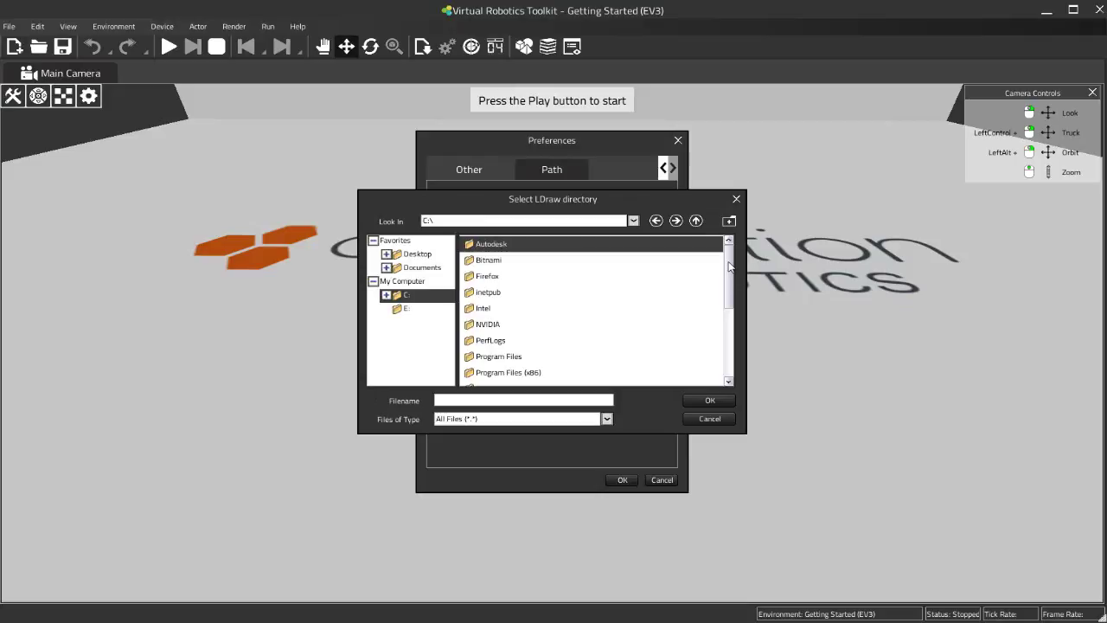
drag(729, 268, 744, 357)
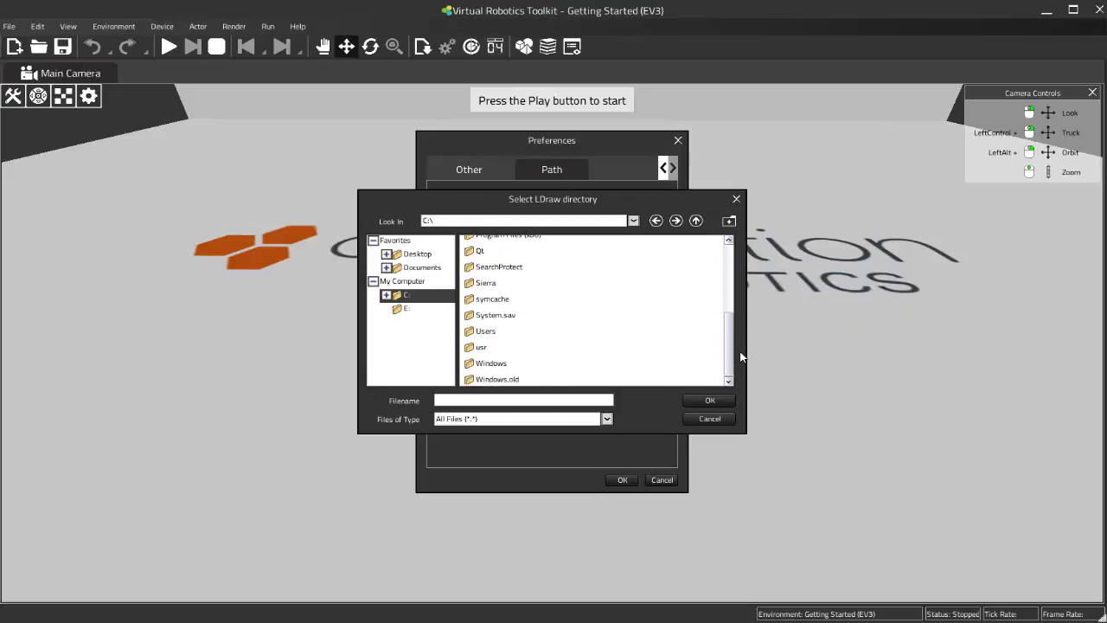
double_click(543, 334)
double_click(513, 298)
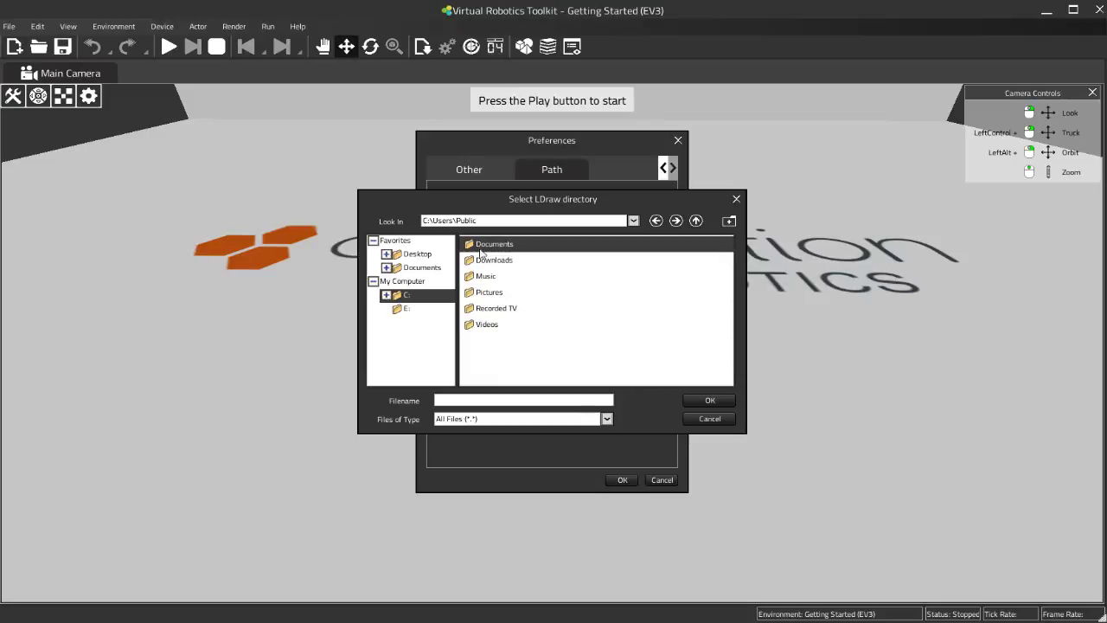
double_click(496, 250)
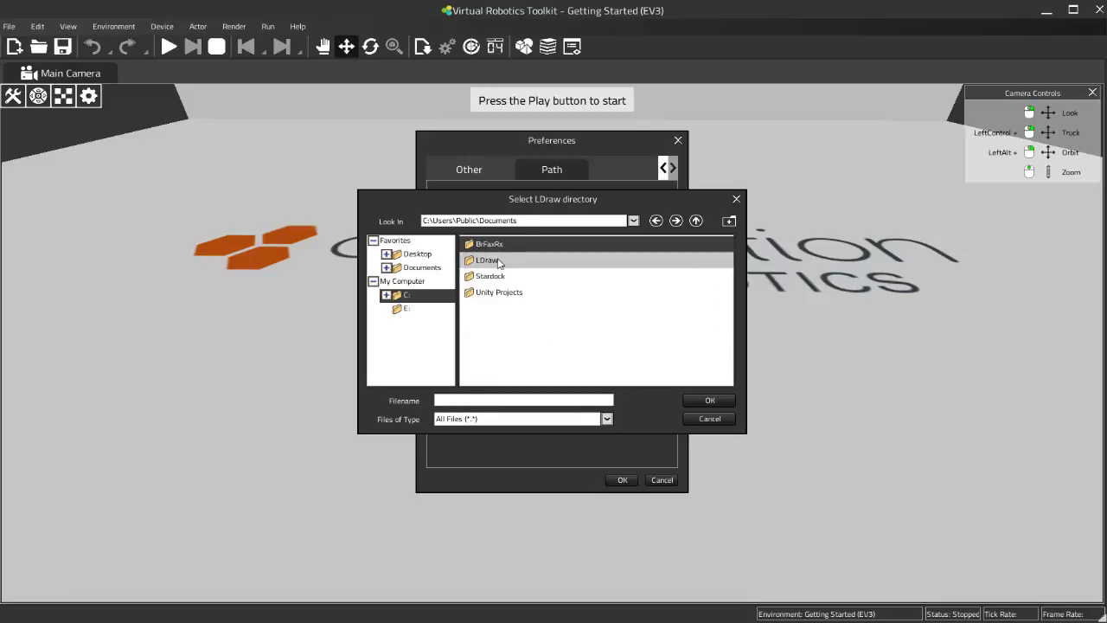
click(498, 261)
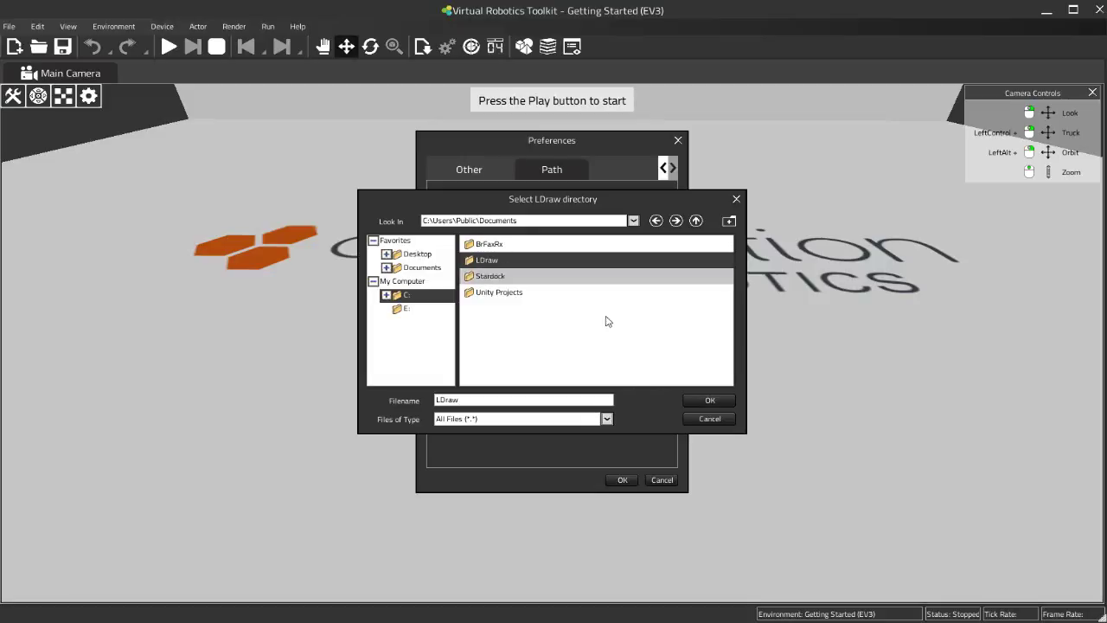
click(714, 400)
click(623, 480)
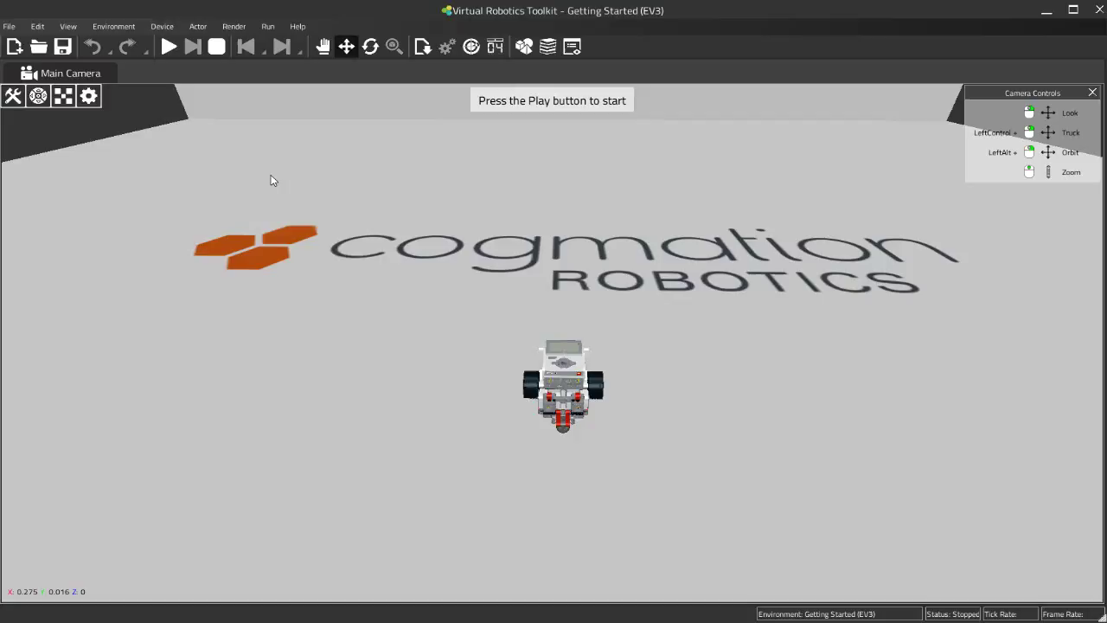
- Open and close the Help menu without choosing anything
click(298, 27)
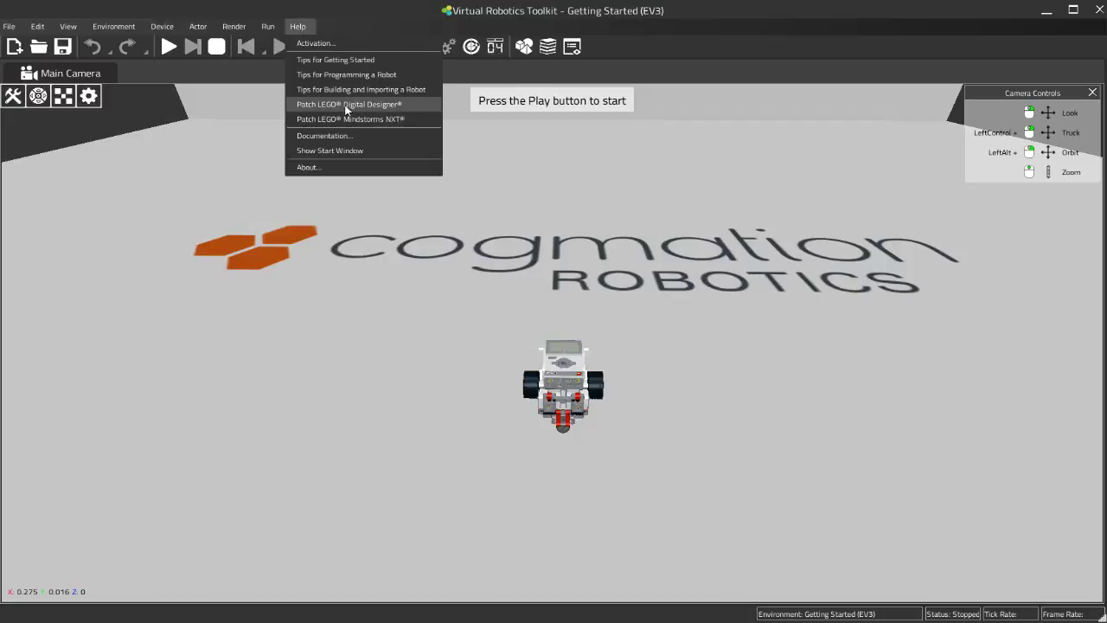
click(298, 27)
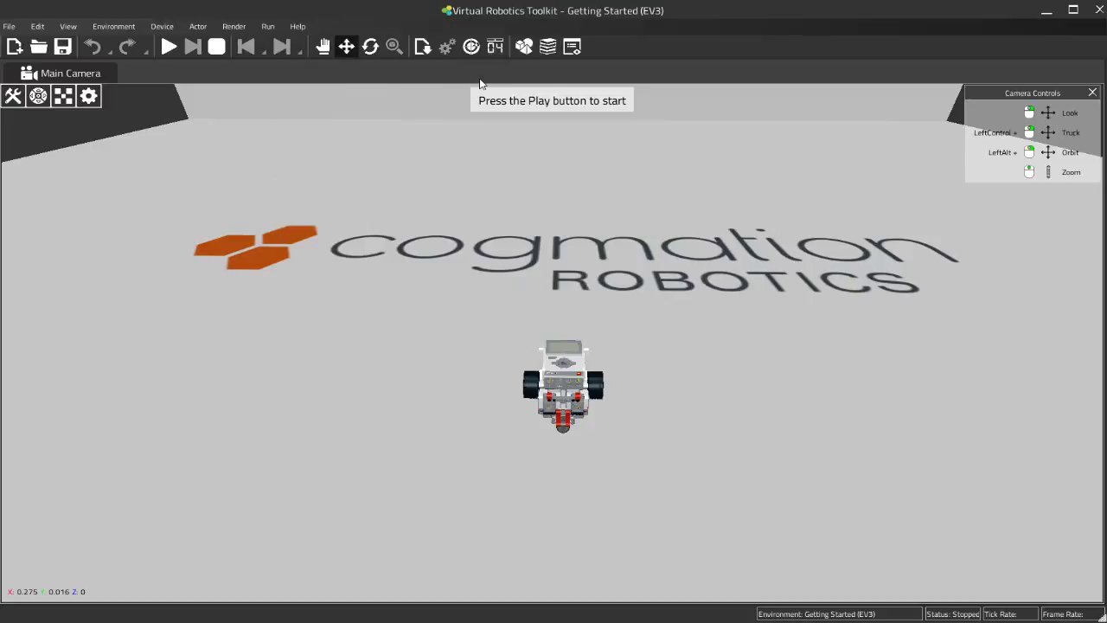
- Import Test.ldr as a robot, accepting the LDraw Import Wizard's defaults through Finish
click(422, 48)
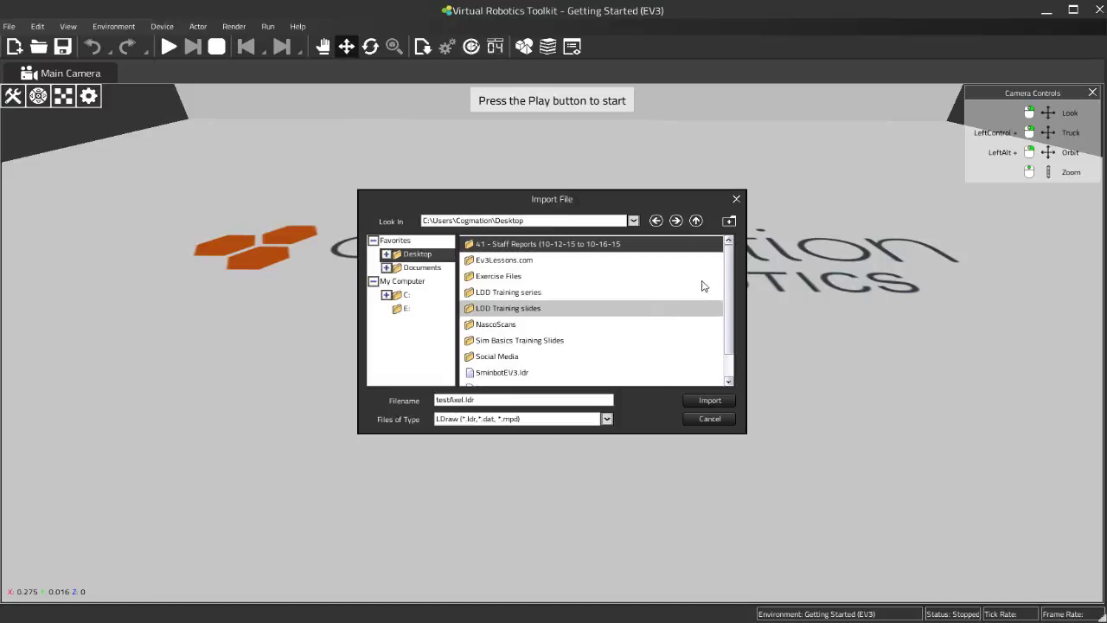
scroll(588, 346, down, 1)
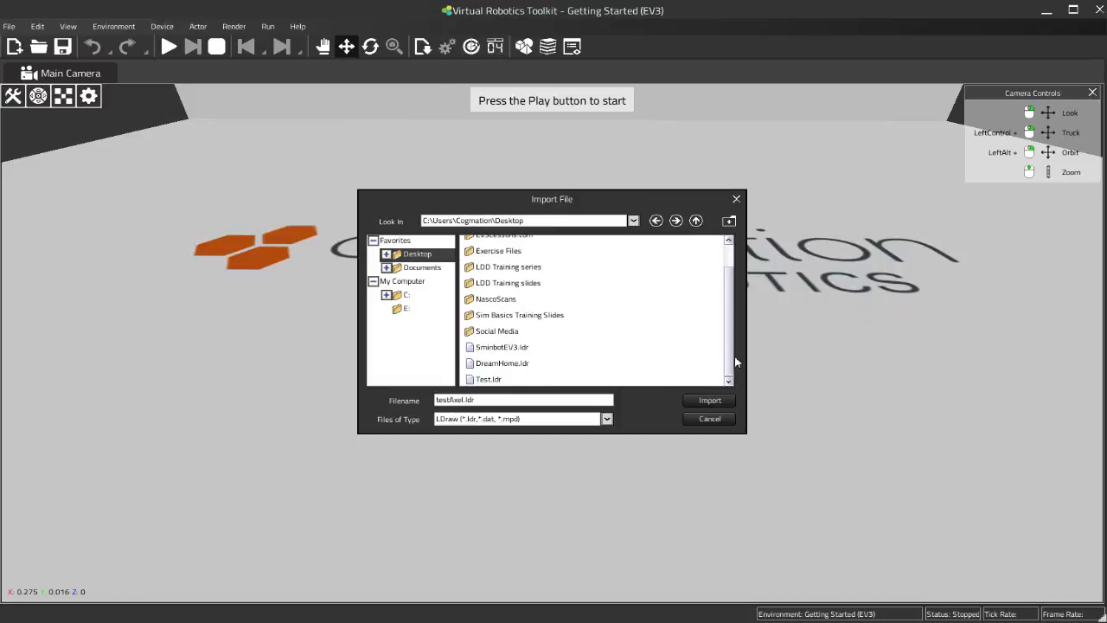
double_click(500, 380)
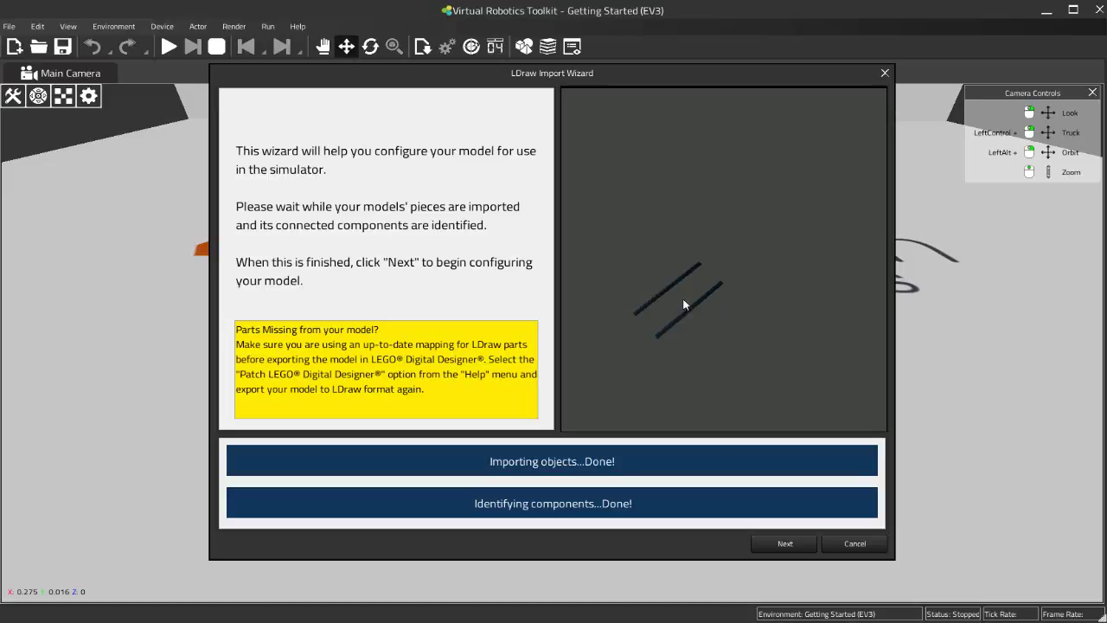
click(803, 544)
click(772, 545)
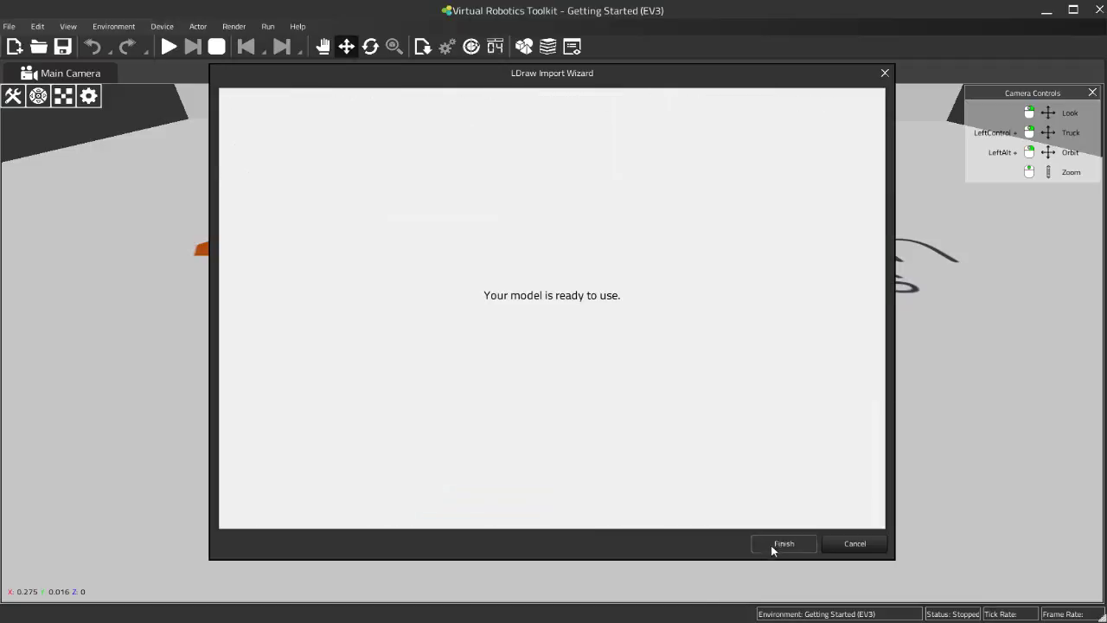
click(781, 544)
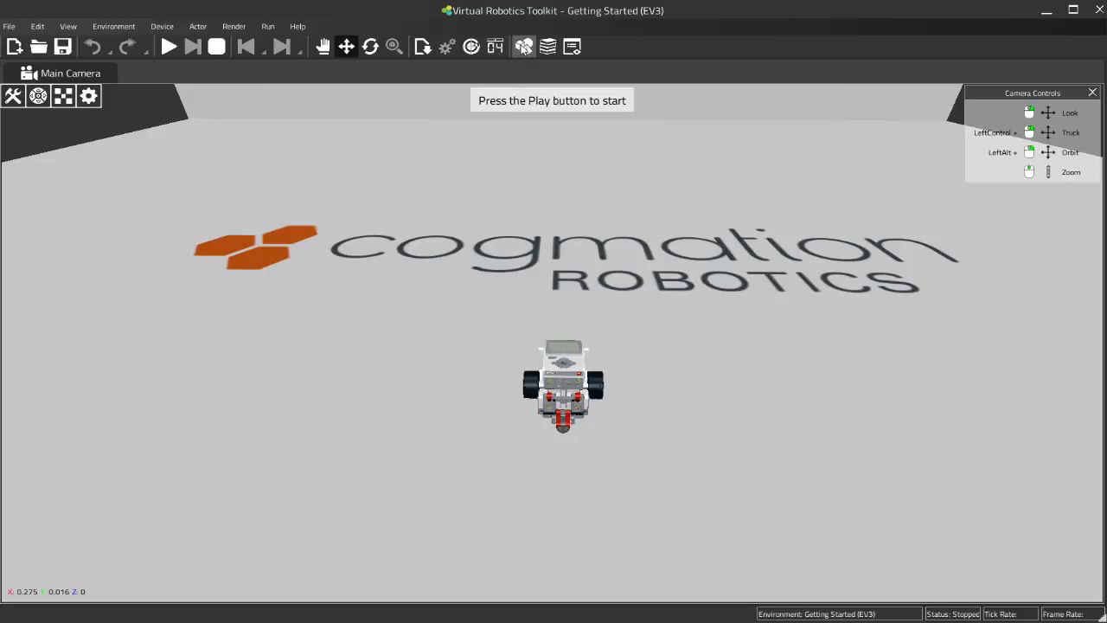
- Move the imported axles to X 0.305, Y 0.406 above the floor and play the simulation
click(525, 48)
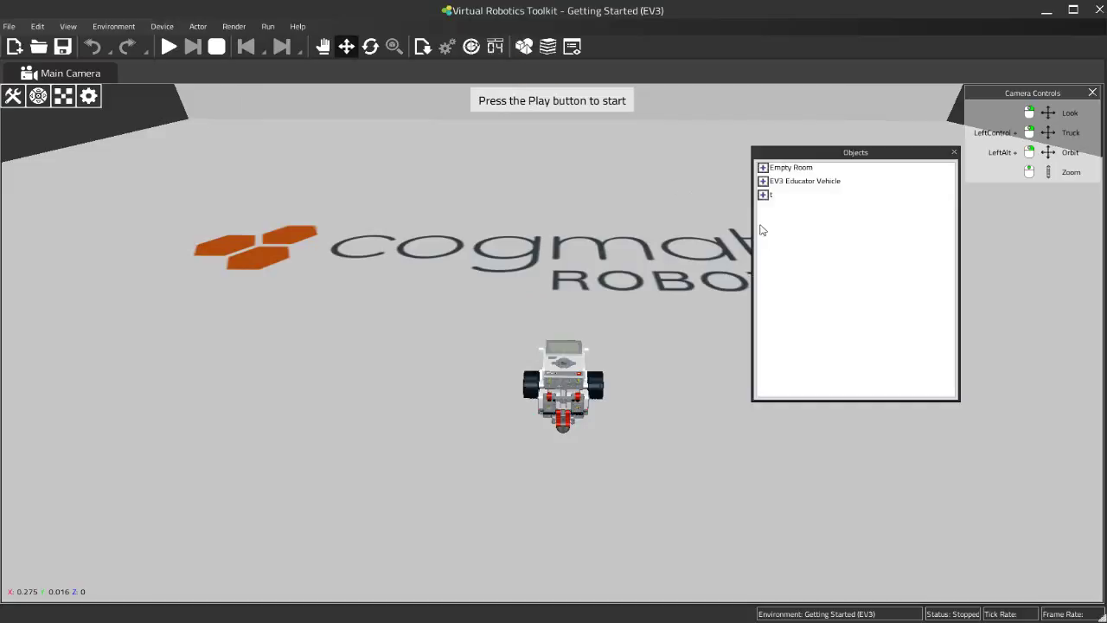
click(779, 198)
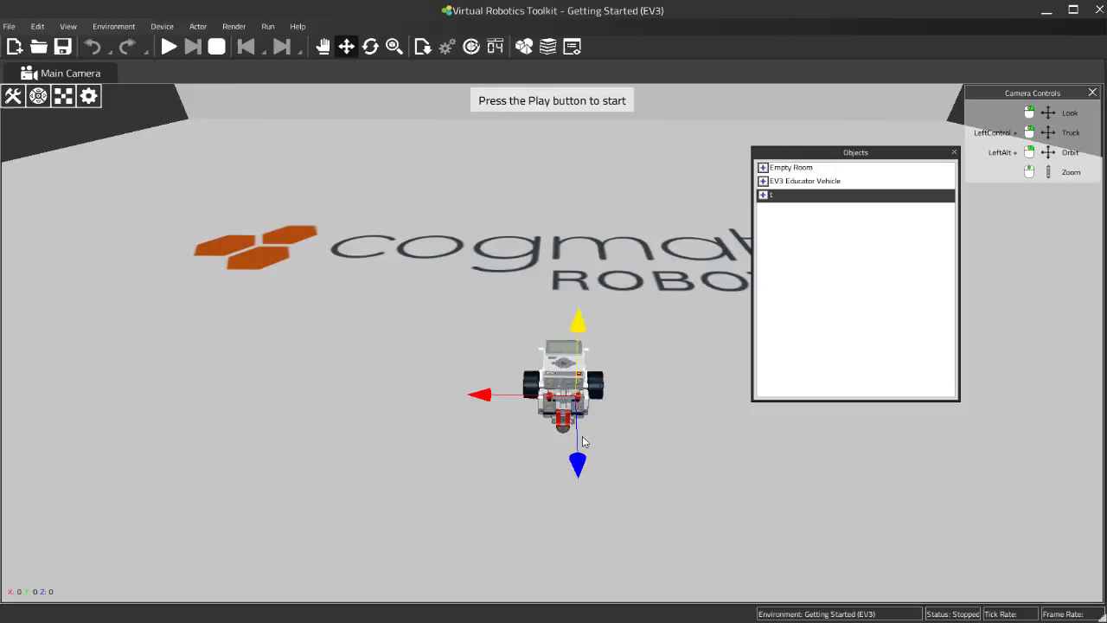
drag(489, 397, 299, 375)
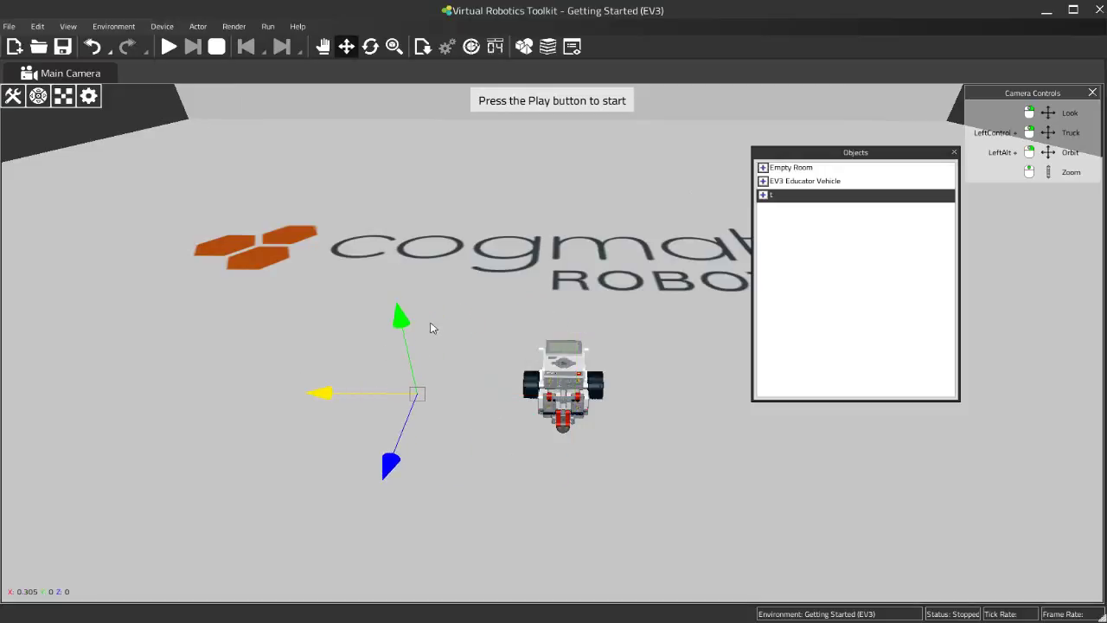
drag(403, 326, 348, 92)
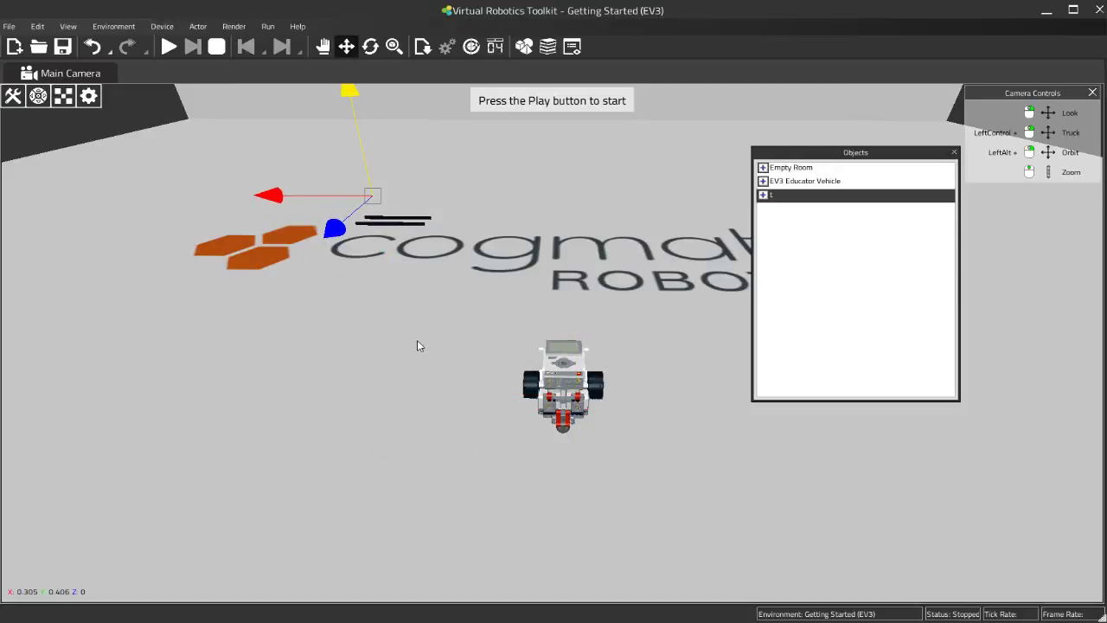
scroll(417, 340, up, 3)
right_drag(481, 507, 398, 418)
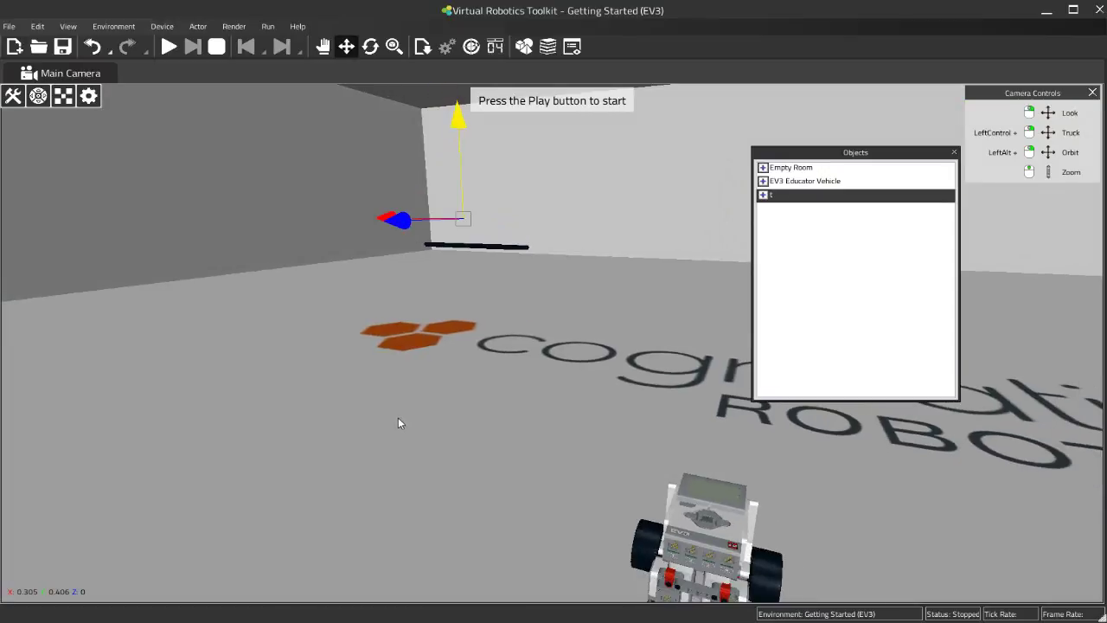
click(167, 51)
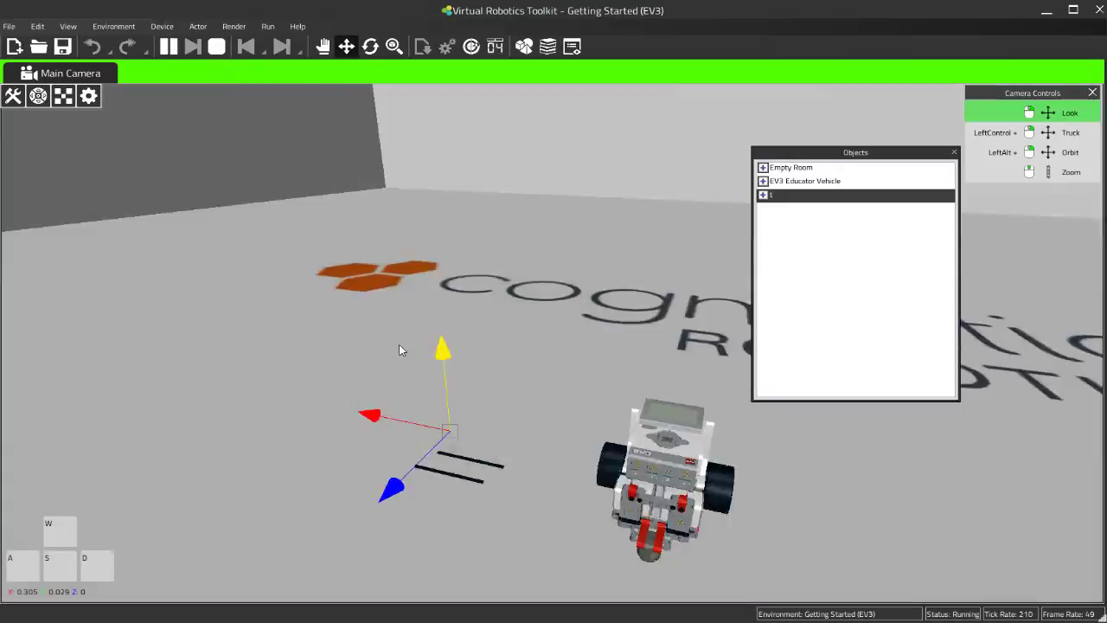
right_drag(399, 349, 399, 351)
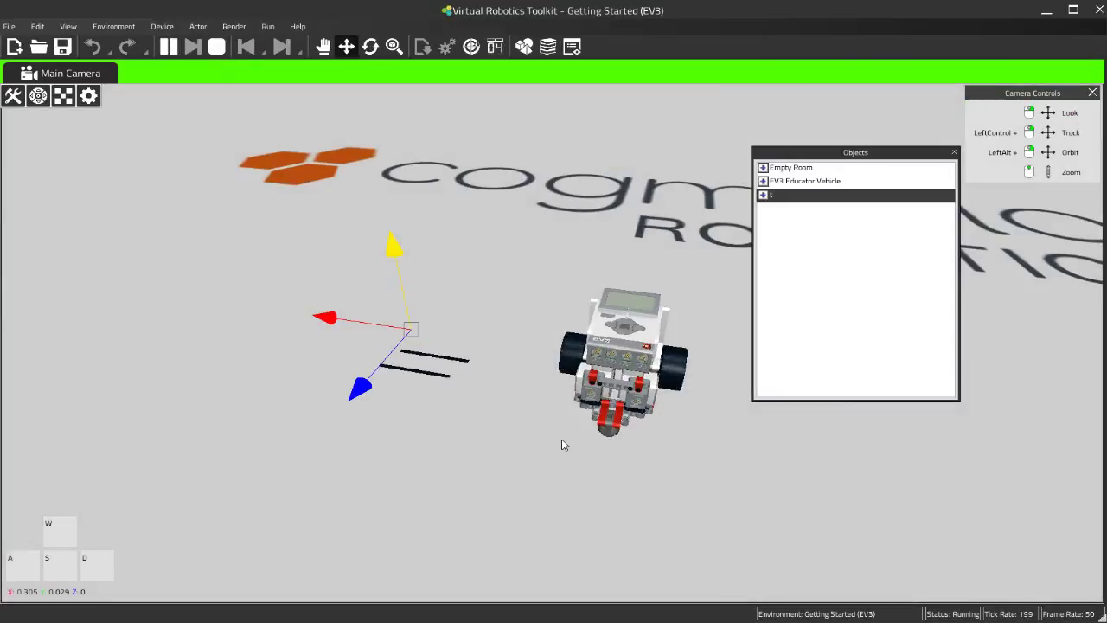